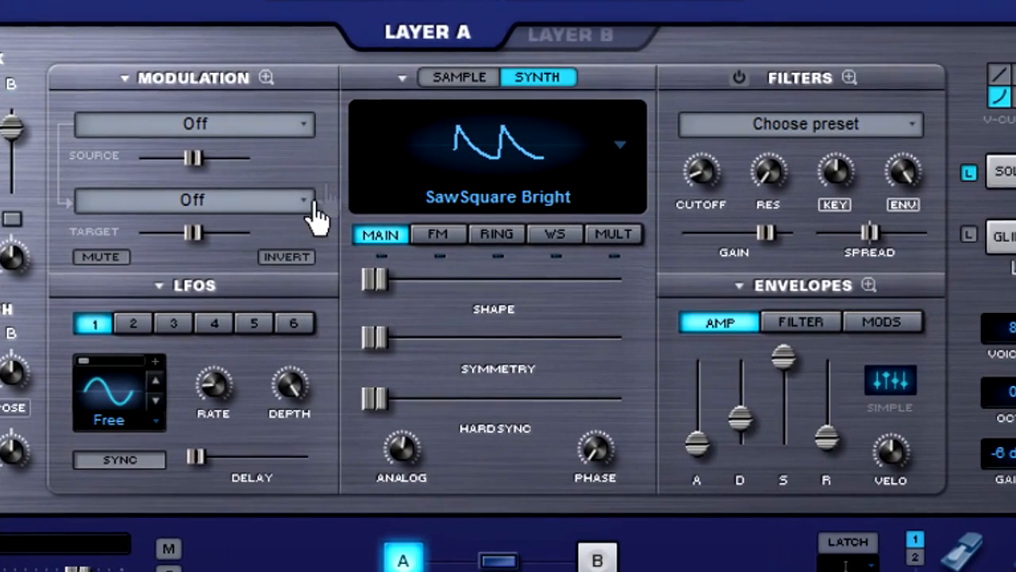
Raise the symmetry of Layer A's SawSquare Bright oscillator to its maximum
{"action": "left_click_drag", "start_coordinate": [373, 350], "coordinate": [518, 349]}
{"action": "left_click_drag", "start_coordinate": [620, 357], "coordinate": [626, 359]}
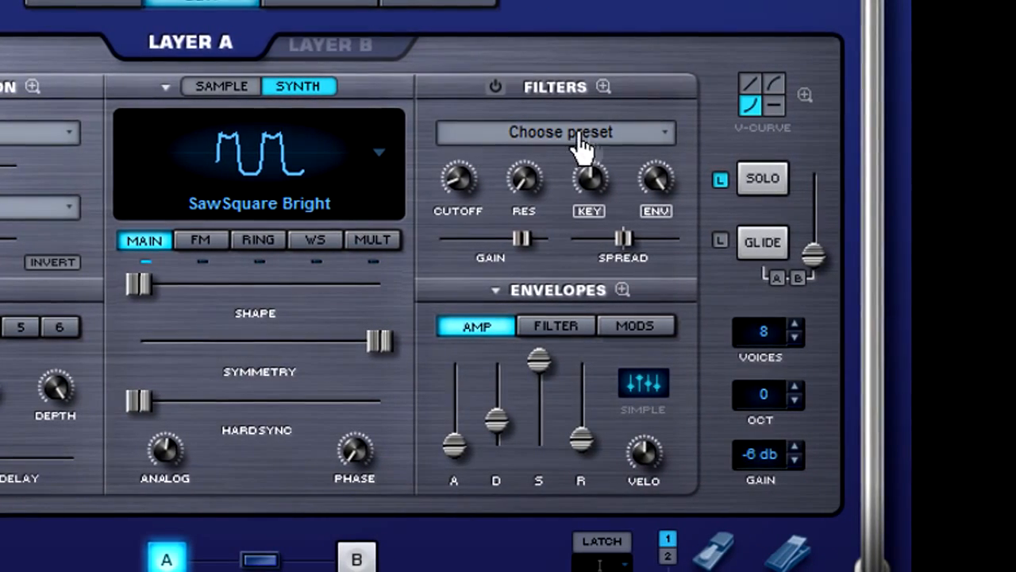
Load the Basic 12db Lowpass filter preset on Layer A, raising its cutoff slightly and its resonance to just below halfway
{"action": "left_click", "coordinate": [594, 147]}
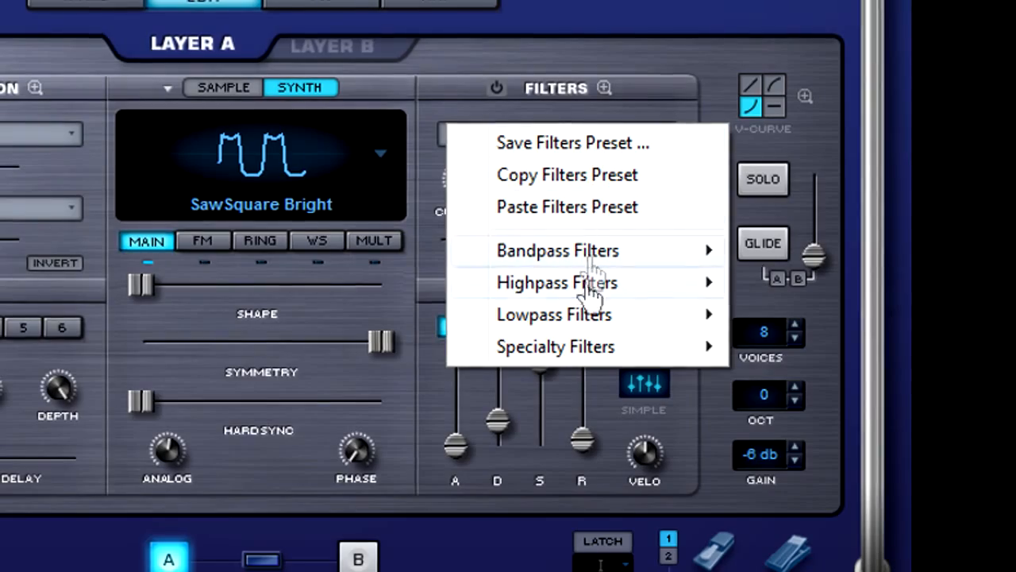
{"action": "mouse_move", "coordinate": [592, 326]}
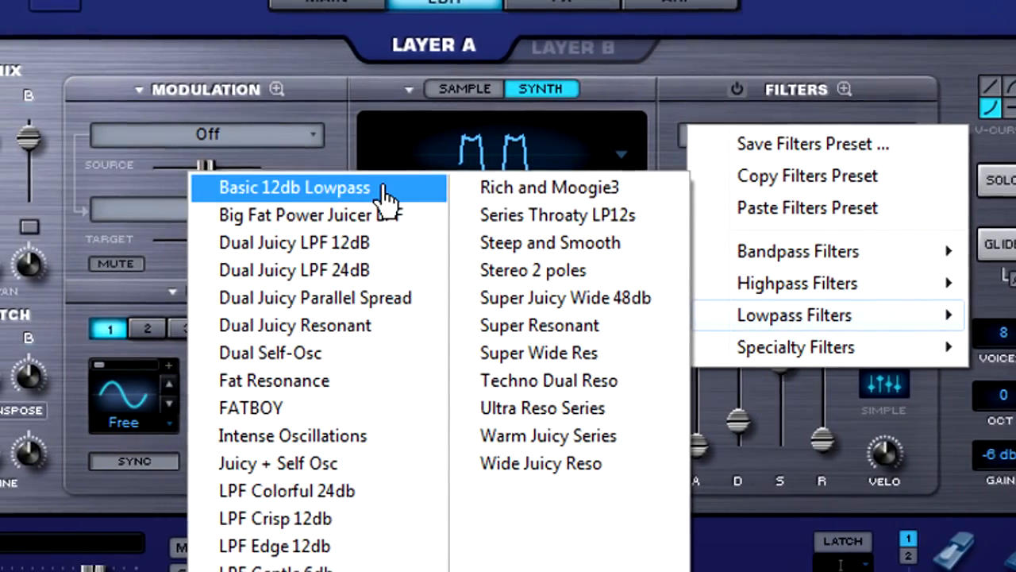
{"action": "left_click", "coordinate": [385, 190]}
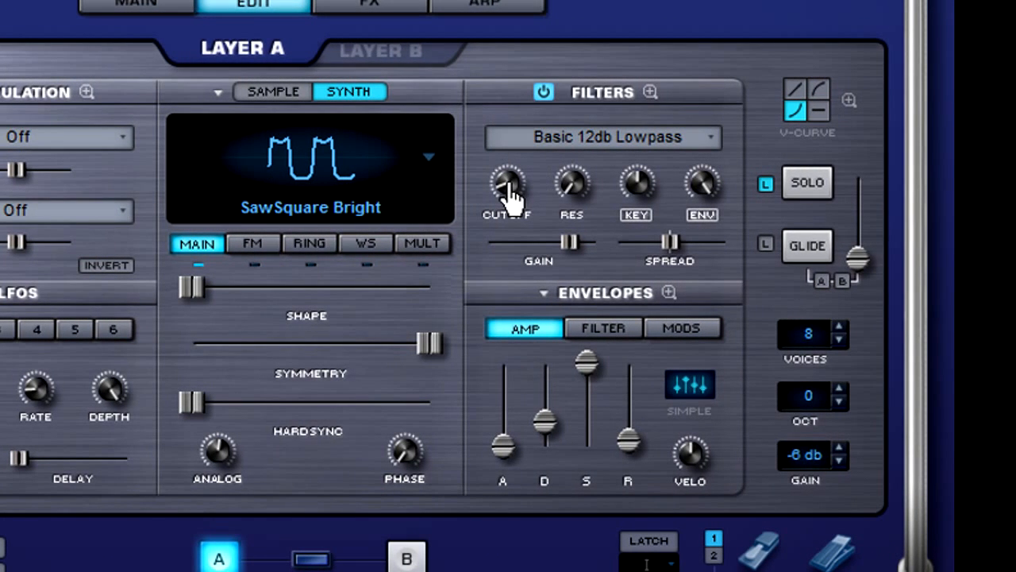
{"action": "mouse_move", "coordinate": [508, 192]}
{"action": "left_click_drag", "start_coordinate": [509, 189], "coordinate": [512, 183]}
{"action": "left_click_drag", "start_coordinate": [578, 194], "coordinate": [577, 70]}
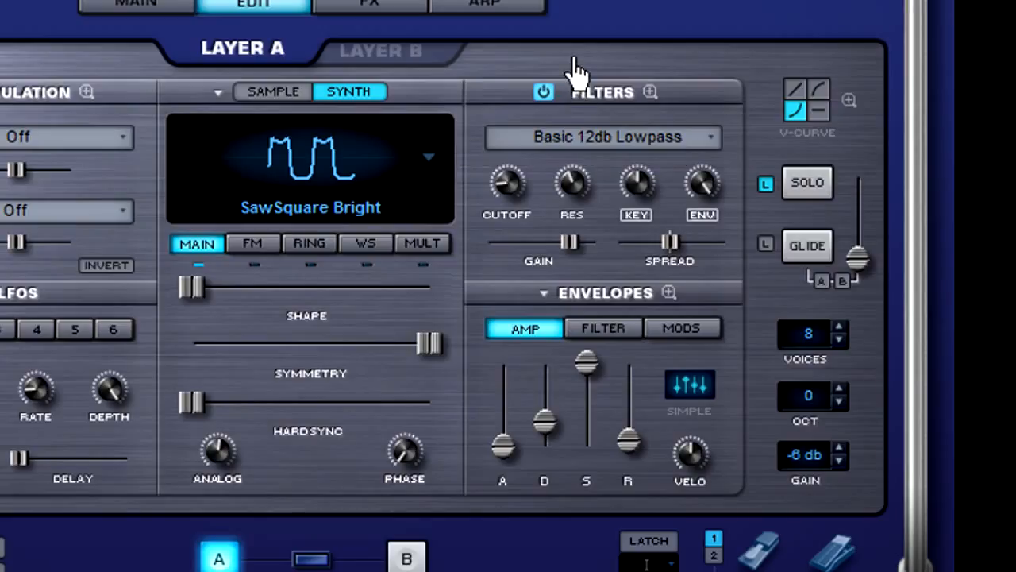
Enable Solo on Layer A and adjust its amp envelope to a slightly longer release and minimum velocity sensitivity
{"action": "left_click", "coordinate": [795, 204]}
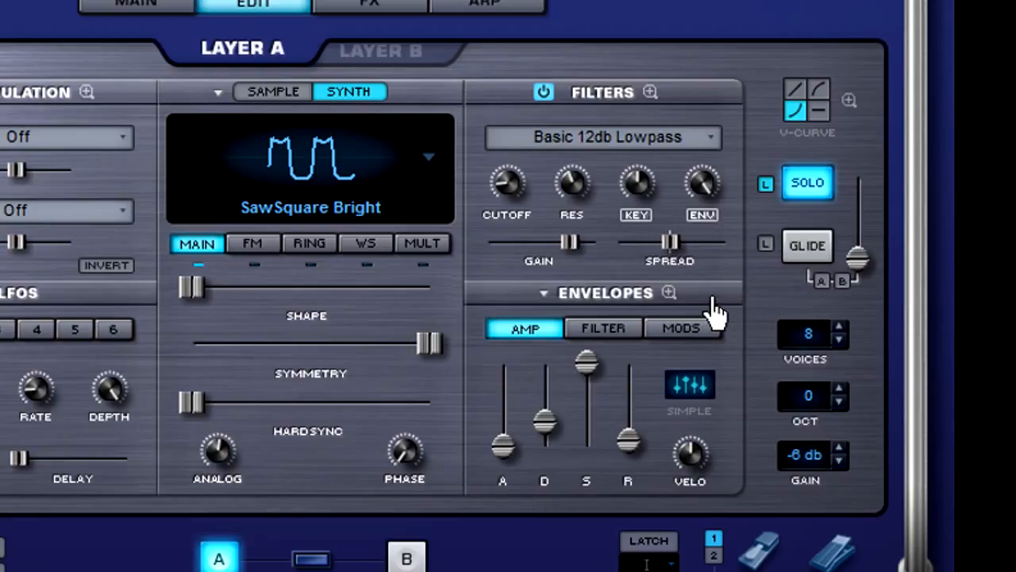
{"action": "left_click", "coordinate": [630, 454]}
{"action": "mouse_move", "coordinate": [631, 452]}
{"action": "left_mouse_down"}
{"action": "mouse_move", "coordinate": [633, 443]}
{"action": "mouse_move", "coordinate": [634, 454]}
{"action": "left_mouse_up"}
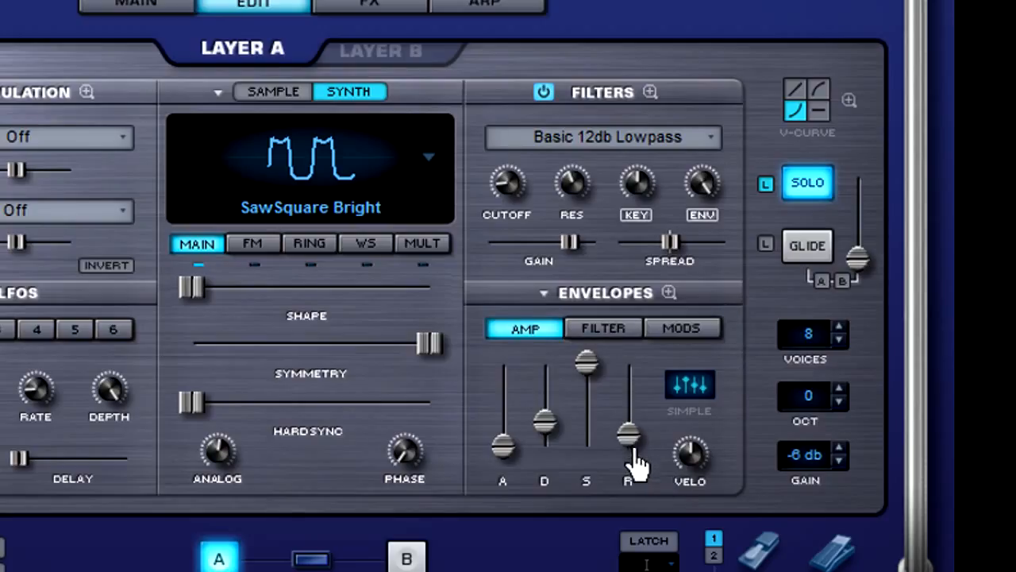
{"action": "left_click_drag", "start_coordinate": [689, 459], "coordinate": [692, 571]}
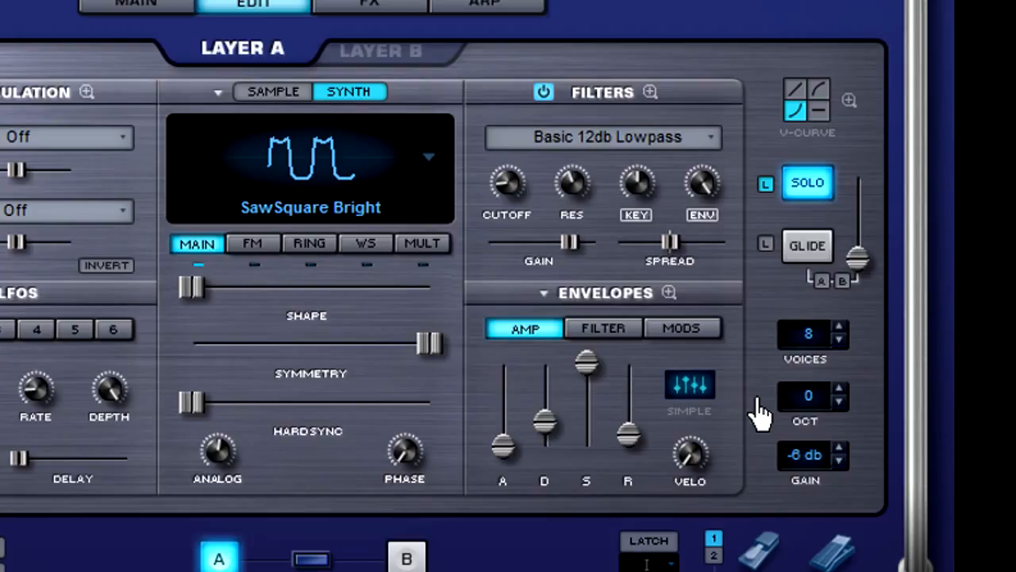
Shape Layer A's filter envelope with slightly higher attack and sustain and slightly lower decay and release
{"action": "left_click", "coordinate": [635, 344]}
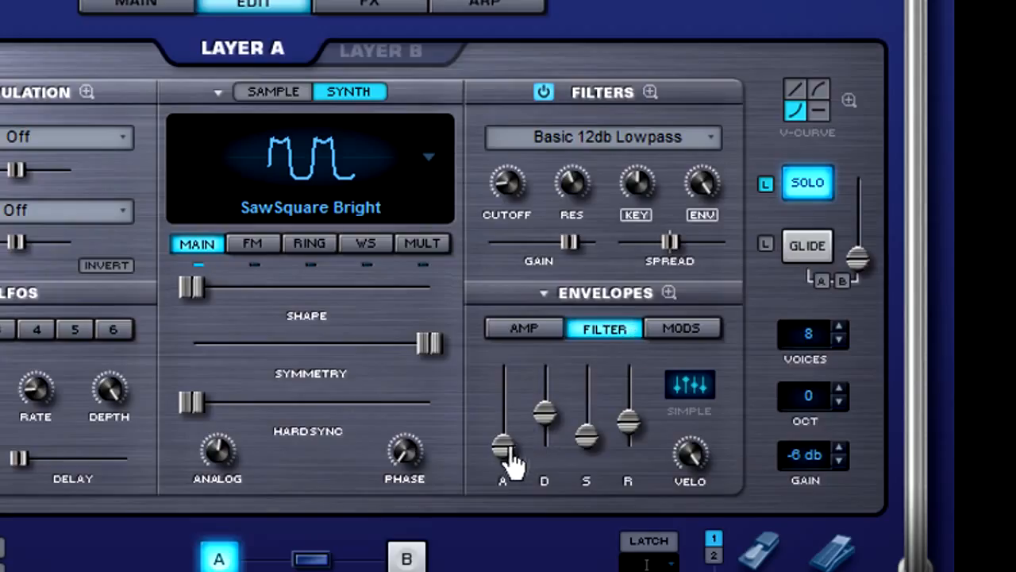
{"action": "mouse_move", "coordinate": [511, 464]}
{"action": "left_click_drag", "start_coordinate": [510, 464], "coordinate": [515, 452]}
{"action": "mouse_move", "coordinate": [555, 433]}
{"action": "mouse_move", "coordinate": [555, 433]}
{"action": "left_mouse_down"}
{"action": "mouse_move", "coordinate": [554, 447]}
{"action": "mouse_move", "coordinate": [557, 435]}
{"action": "left_mouse_up"}
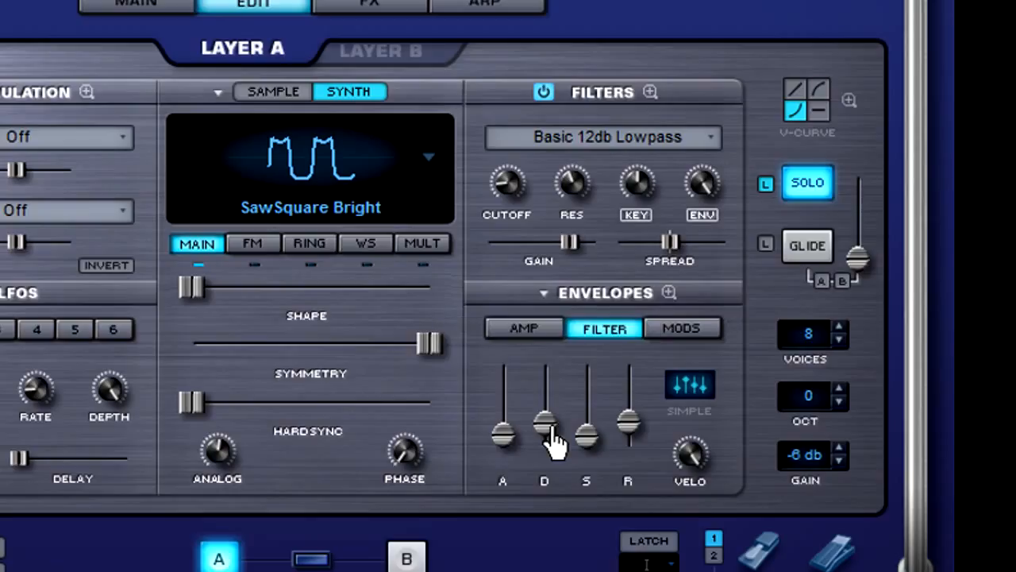
{"action": "mouse_move", "coordinate": [597, 454]}
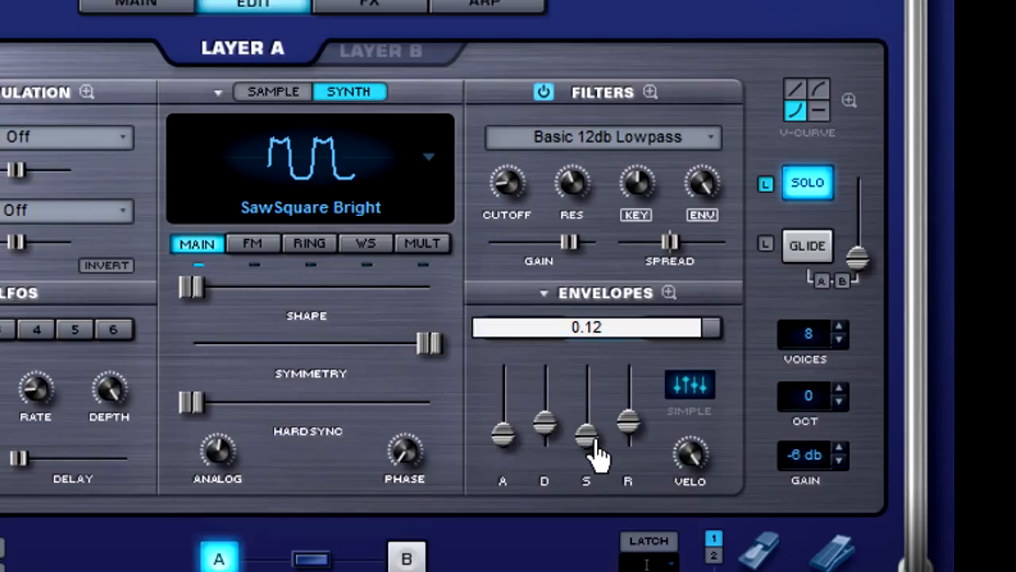
{"action": "left_click_drag", "start_coordinate": [595, 443], "coordinate": [595, 435]}
{"action": "mouse_move", "coordinate": [631, 441]}
{"action": "left_click_drag", "start_coordinate": [631, 431], "coordinate": [632, 435]}
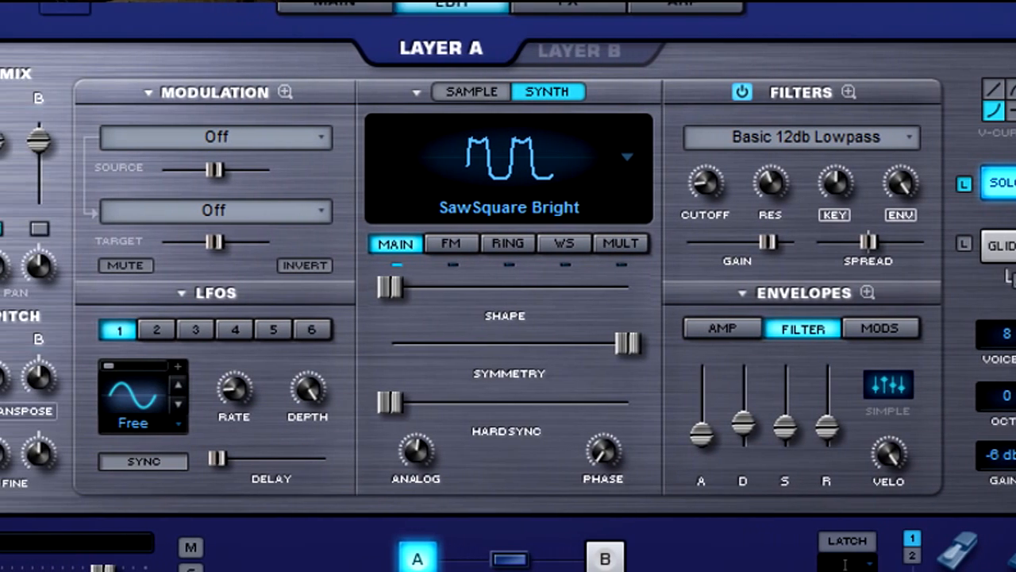
Turn on Layer A's wave shaper and set its reducer to about half sample rate with a small amount of animation
{"action": "left_click", "coordinate": [373, 245]}
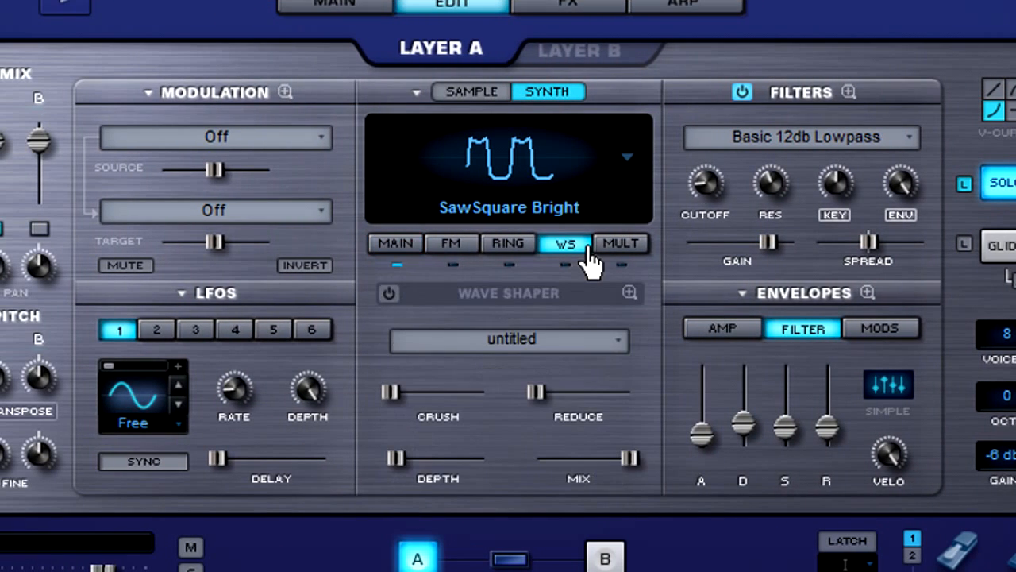
{"action": "left_click", "coordinate": [389, 297]}
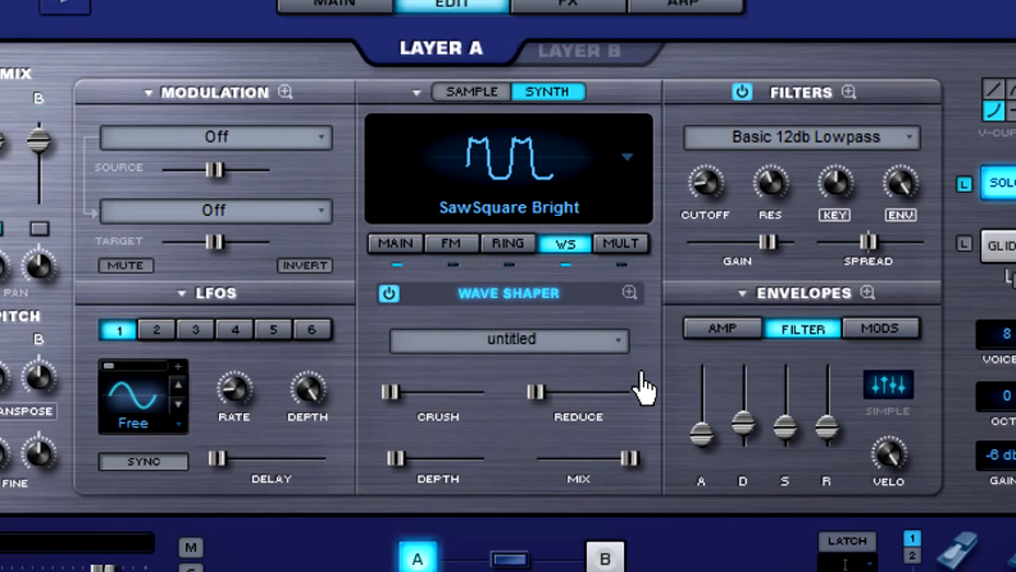
{"action": "left_click", "coordinate": [630, 293]}
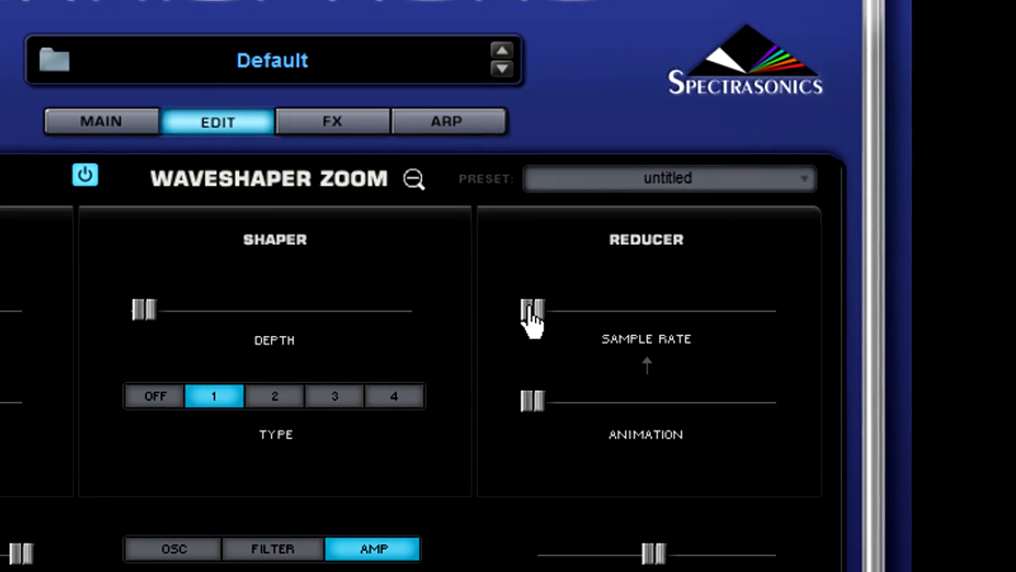
{"action": "mouse_move", "coordinate": [679, 295]}
{"action": "left_click_drag", "start_coordinate": [528, 318], "coordinate": [661, 333]}
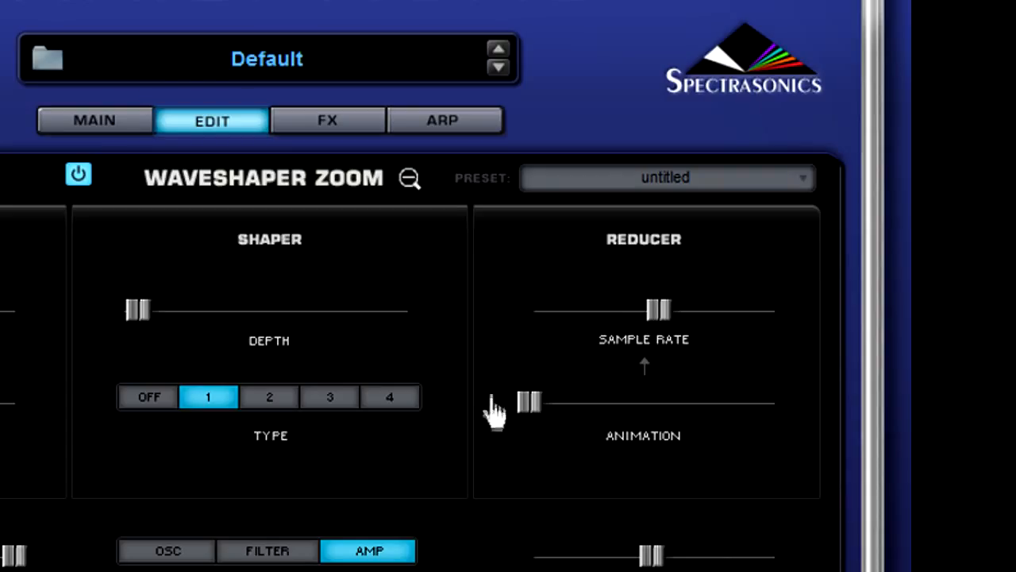
{"action": "left_click_drag", "start_coordinate": [533, 407], "coordinate": [569, 413]}
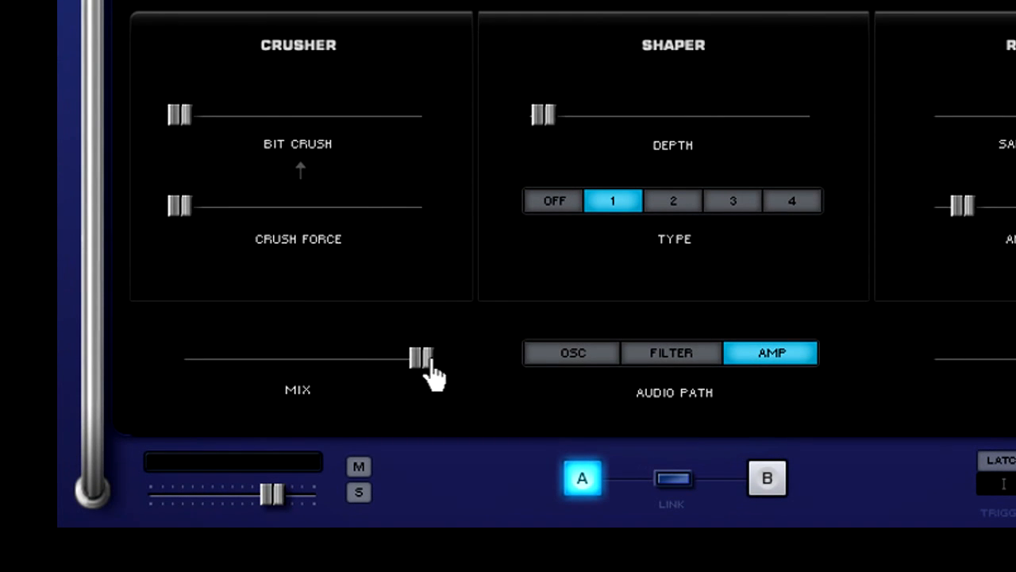
Lower the wave shaper mix to slightly above halfway and return to the main layer view
{"action": "left_click_drag", "start_coordinate": [370, 402], "coordinate": [306, 410]}
{"action": "left_click_drag", "start_coordinate": [361, 379], "coordinate": [331, 381]}
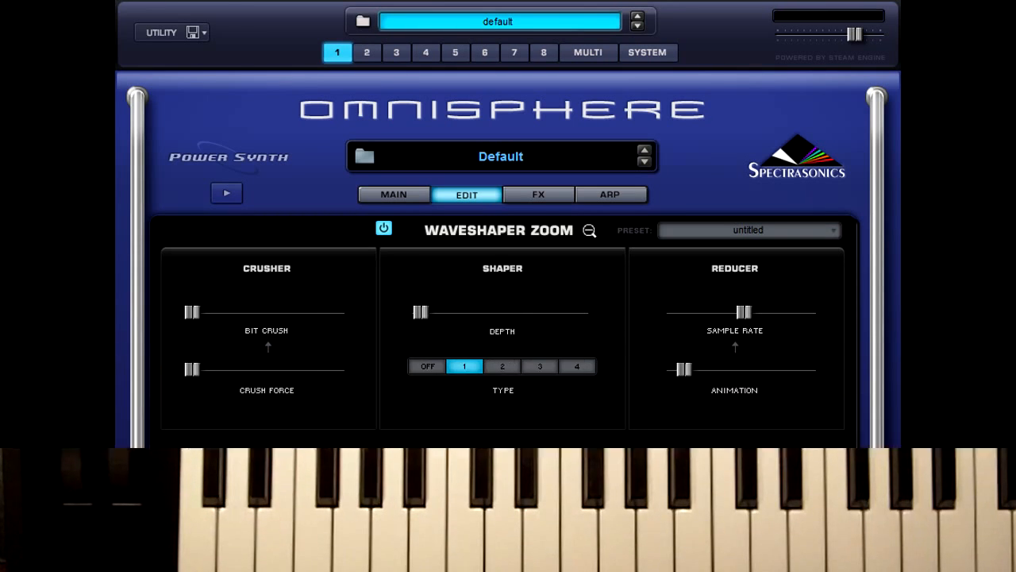
{"action": "left_click", "coordinate": [590, 230]}
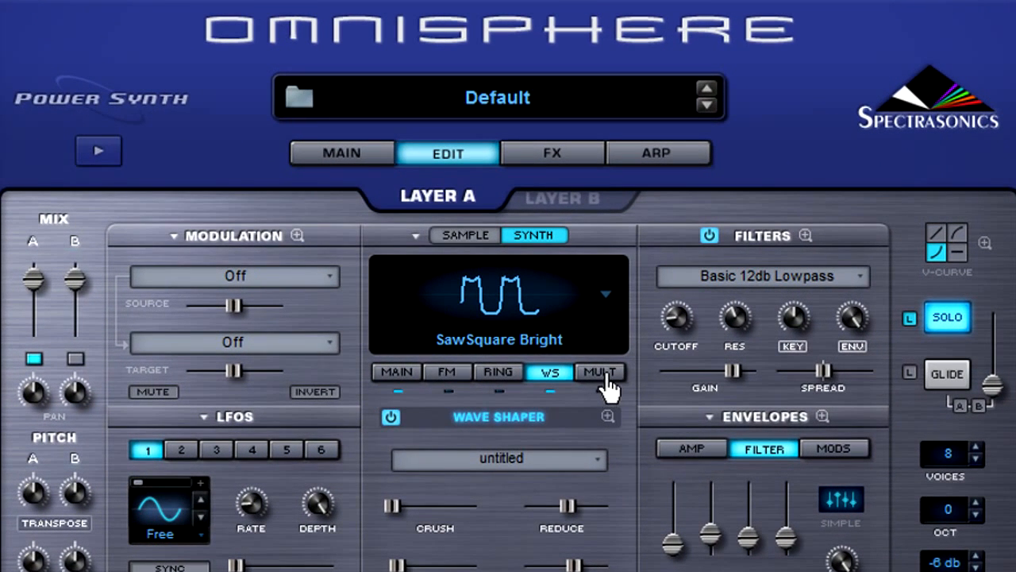
Turn on Unison for Layer A's oscillator and raise its fine detune slightly
{"action": "left_click", "coordinate": [602, 374]}
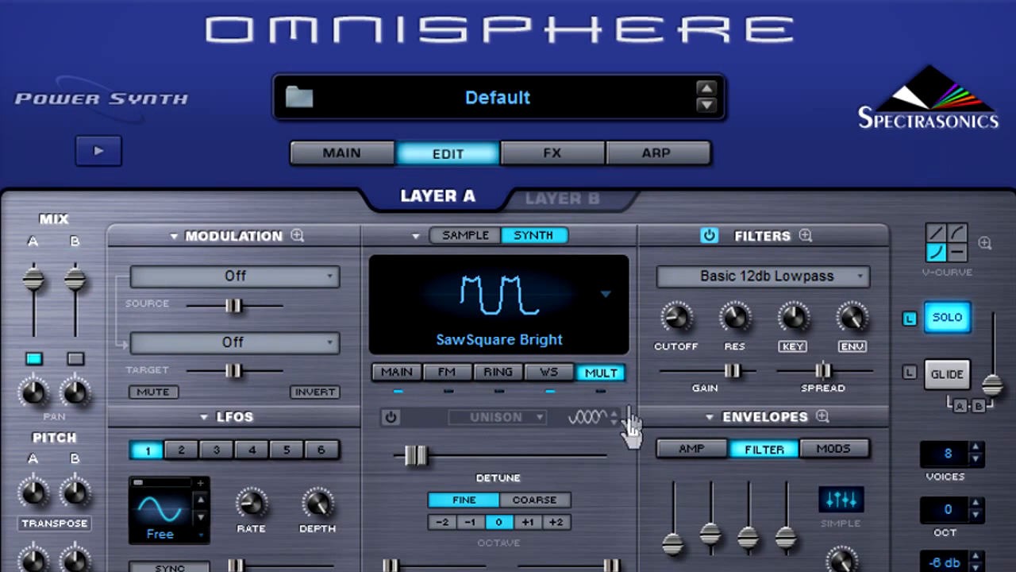
{"action": "left_click", "coordinate": [390, 418]}
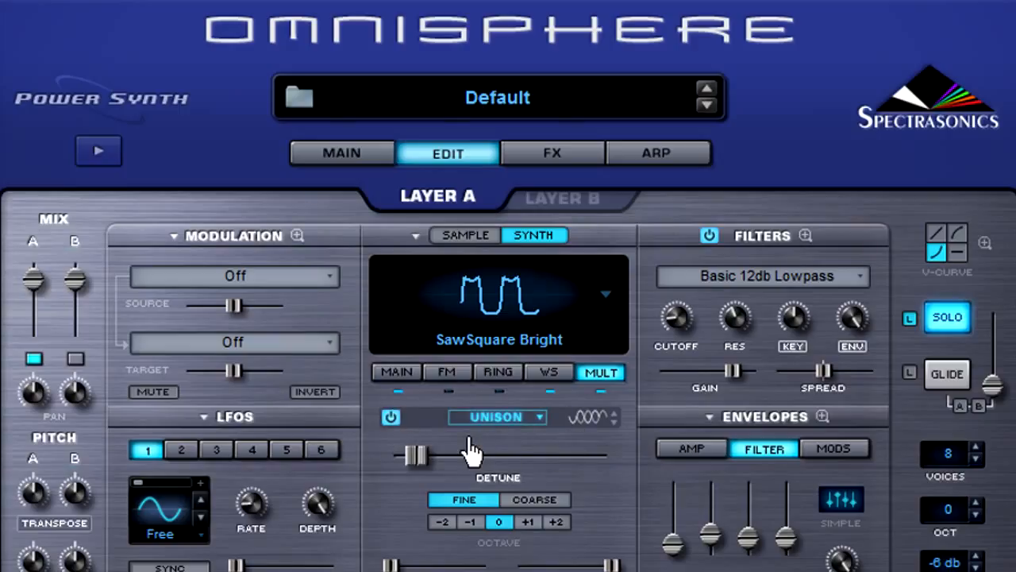
{"action": "left_click_drag", "start_coordinate": [413, 457], "coordinate": [442, 465]}
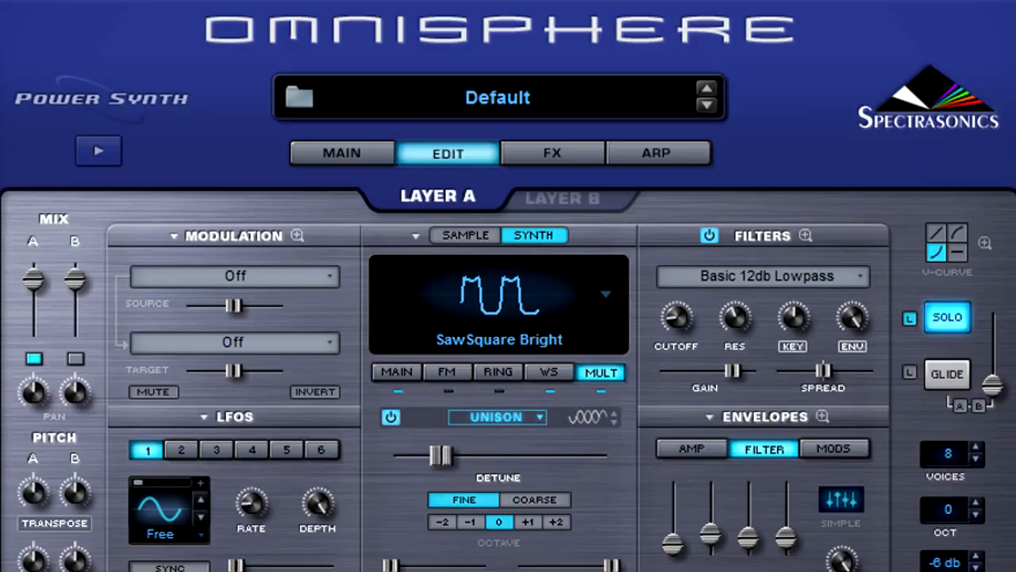
Set Layer B to a synth oscillator with the Sine waveform and raise its shape to nearly halfway
{"action": "left_click", "coordinate": [603, 203]}
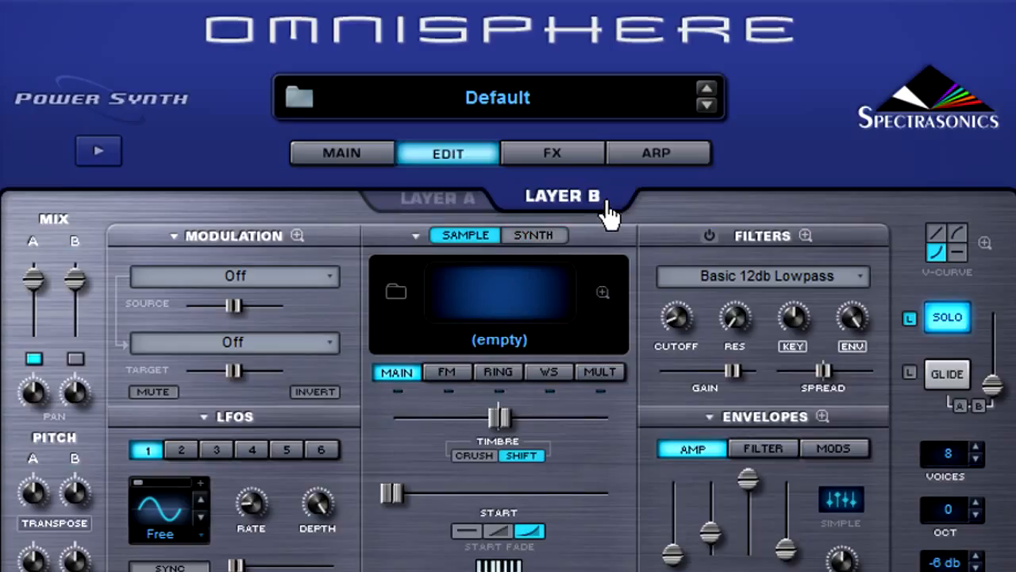
{"action": "left_click", "coordinate": [532, 238]}
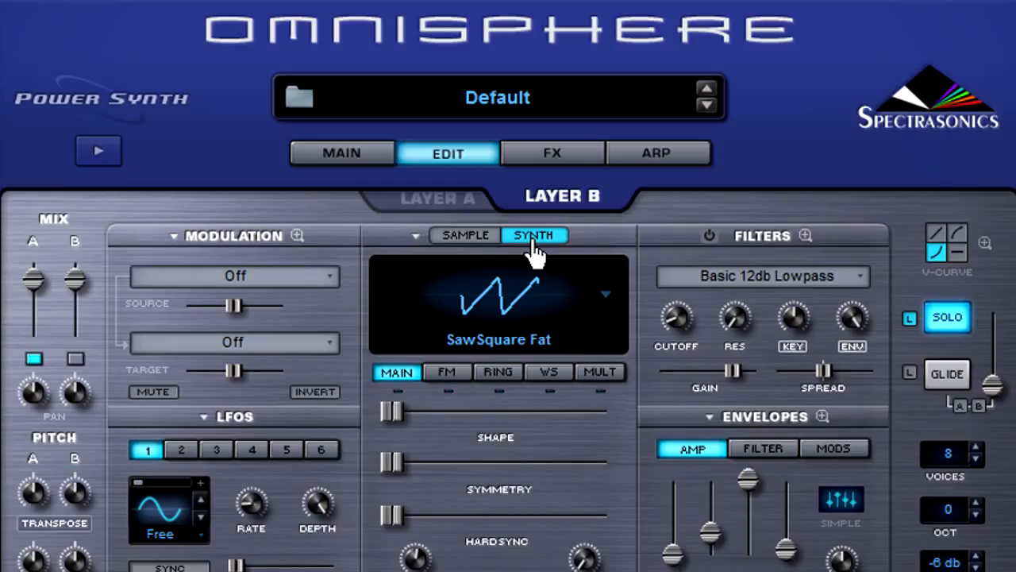
{"action": "left_click", "coordinate": [605, 310]}
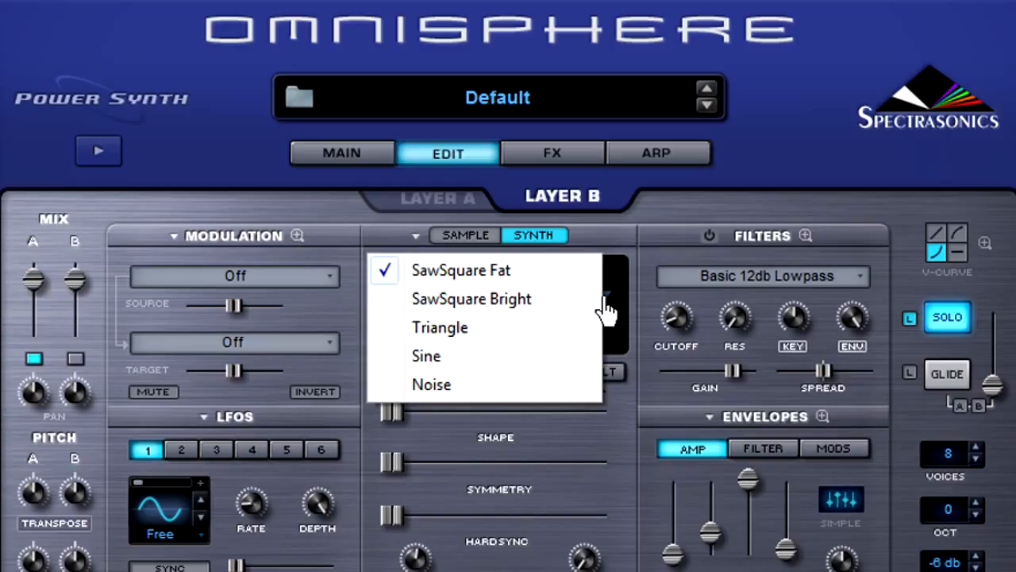
{"action": "left_click", "coordinate": [457, 359]}
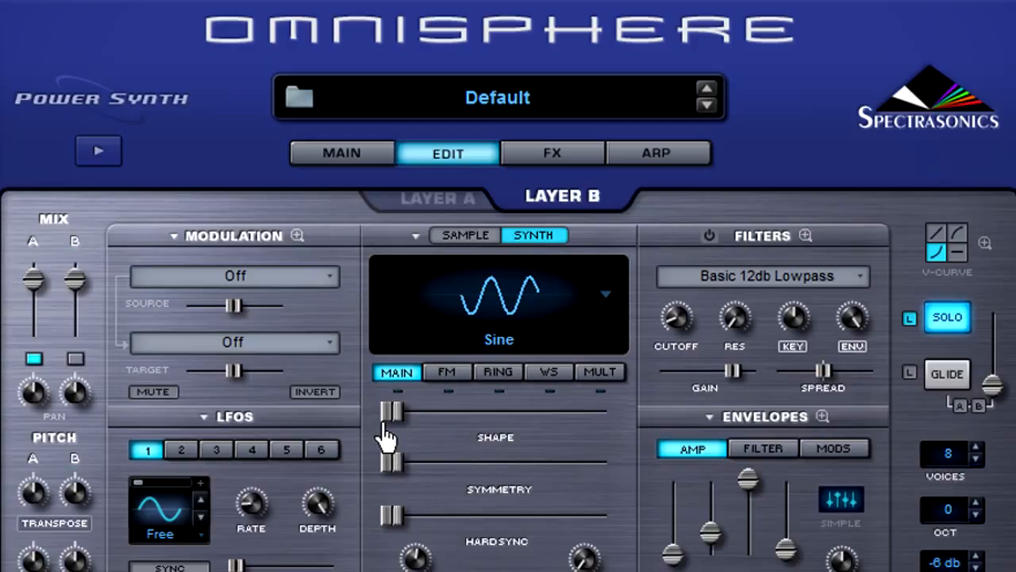
{"action": "mouse_move", "coordinate": [382, 427]}
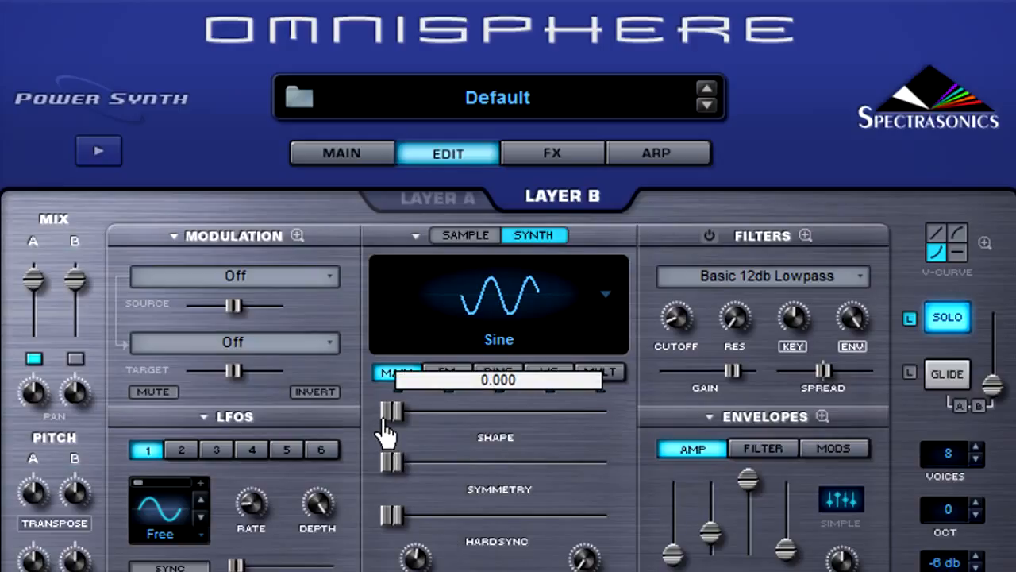
{"action": "left_click_drag", "start_coordinate": [384, 425], "coordinate": [482, 442]}
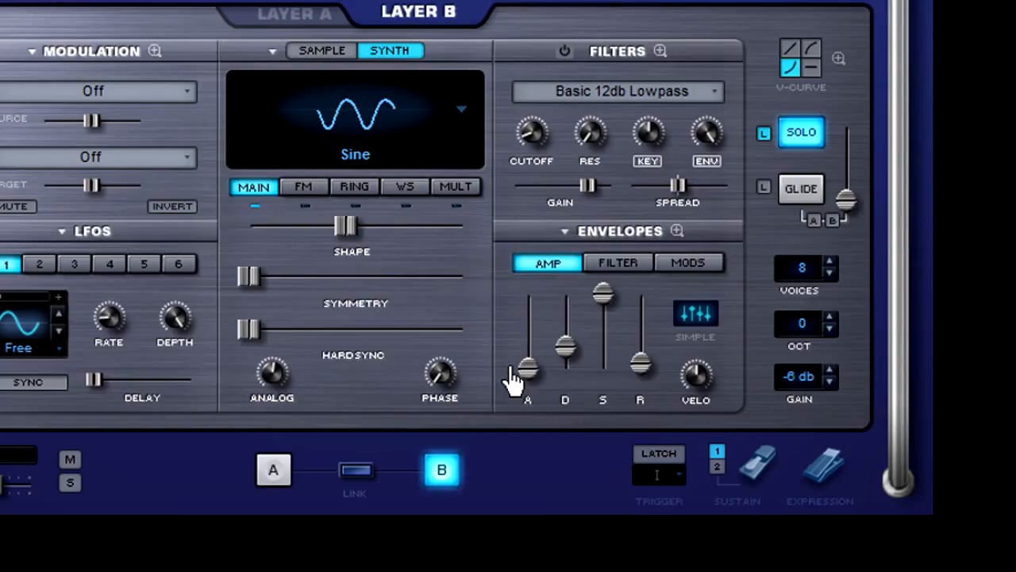
Lengthen the attack of Layer B's amp envelope slightly and set its velocity sensitivity to 0.000
{"action": "left_click_drag", "start_coordinate": [530, 373], "coordinate": [534, 374]}
{"action": "left_click", "coordinate": [700, 378]}
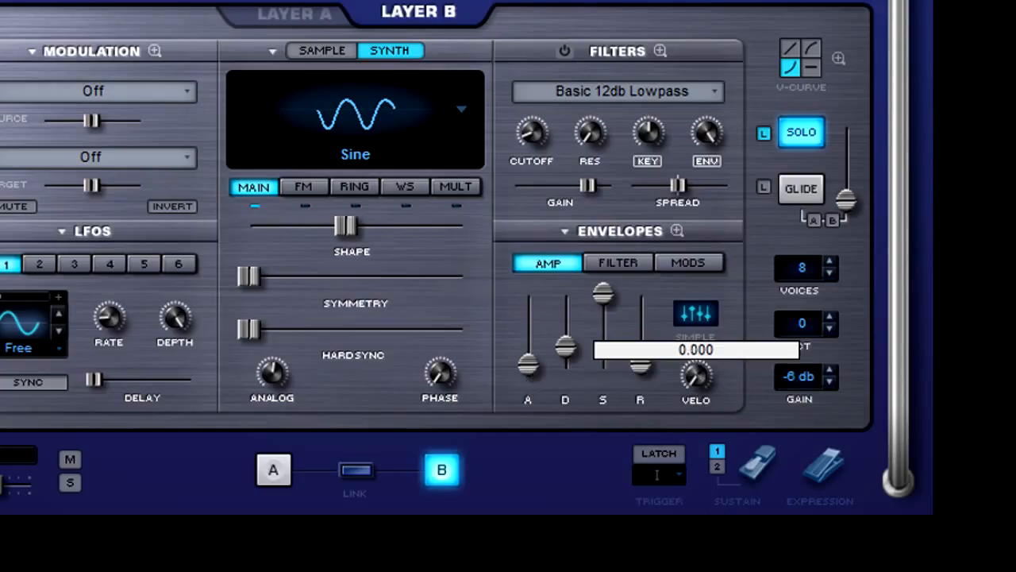
{"action": "left_click_drag", "start_coordinate": [700, 379], "coordinate": [725, 468]}
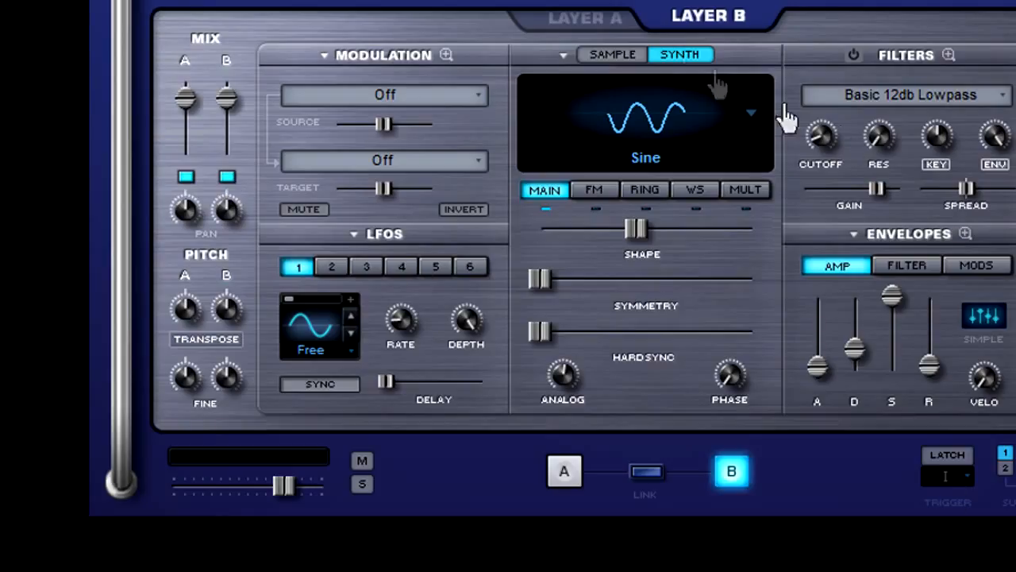
Route the Wheel source to the Waveshaper Sample Rate target in the first row of Layer A's modulation matrix
{"action": "left_click", "coordinate": [446, 56]}
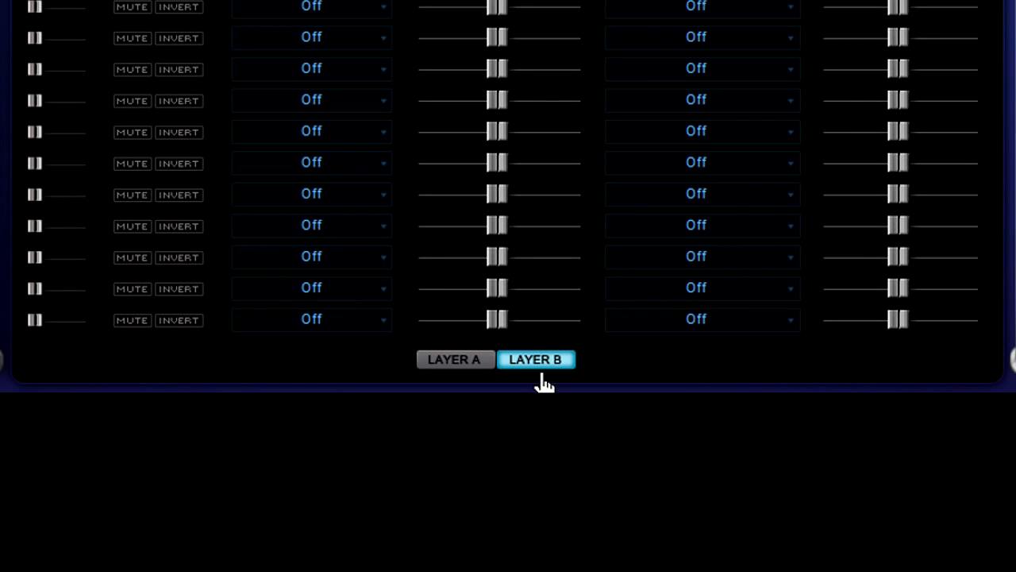
{"action": "left_click", "coordinate": [473, 364]}
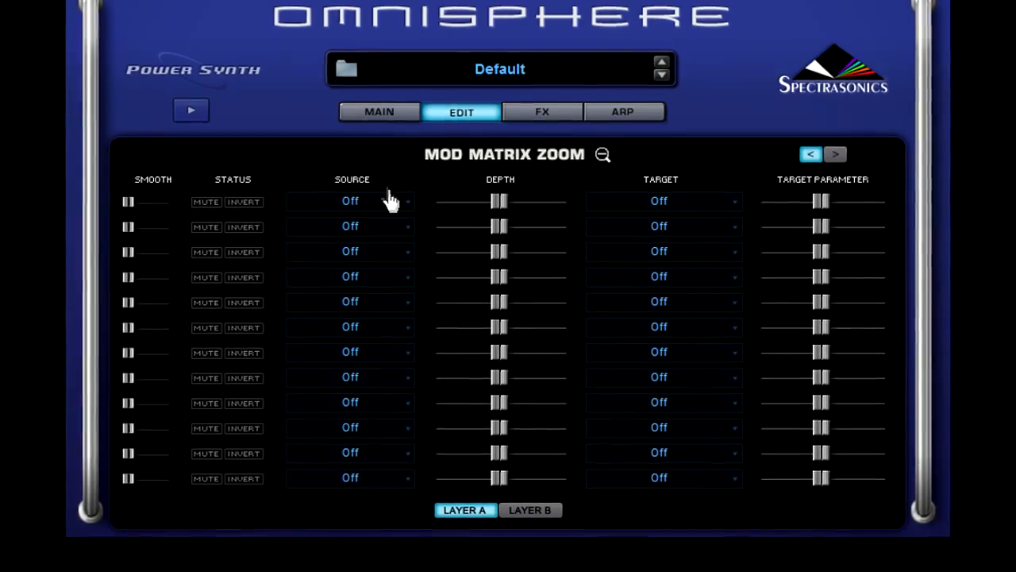
{"action": "left_click", "coordinate": [389, 200]}
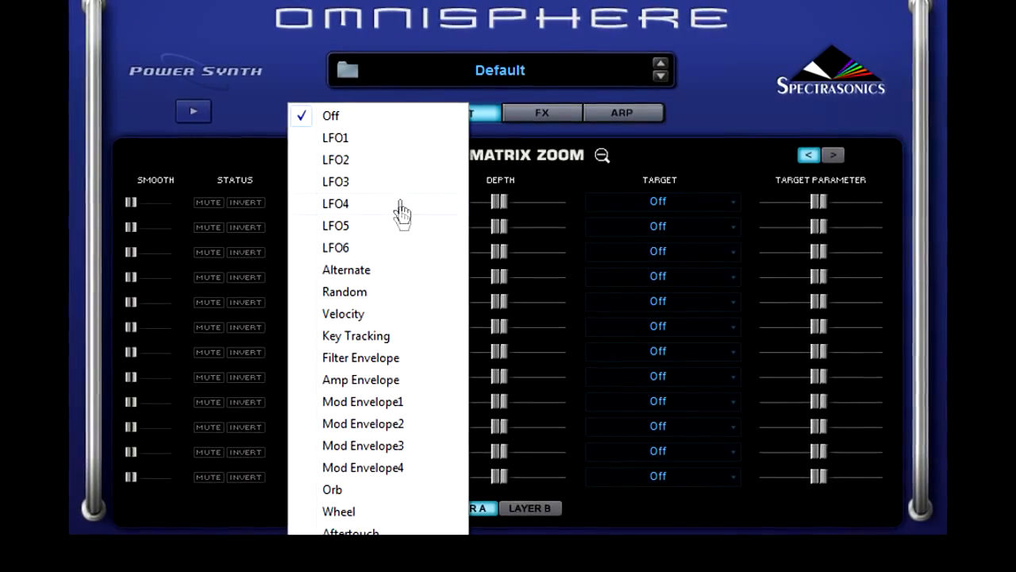
{"action": "left_click", "coordinate": [389, 515]}
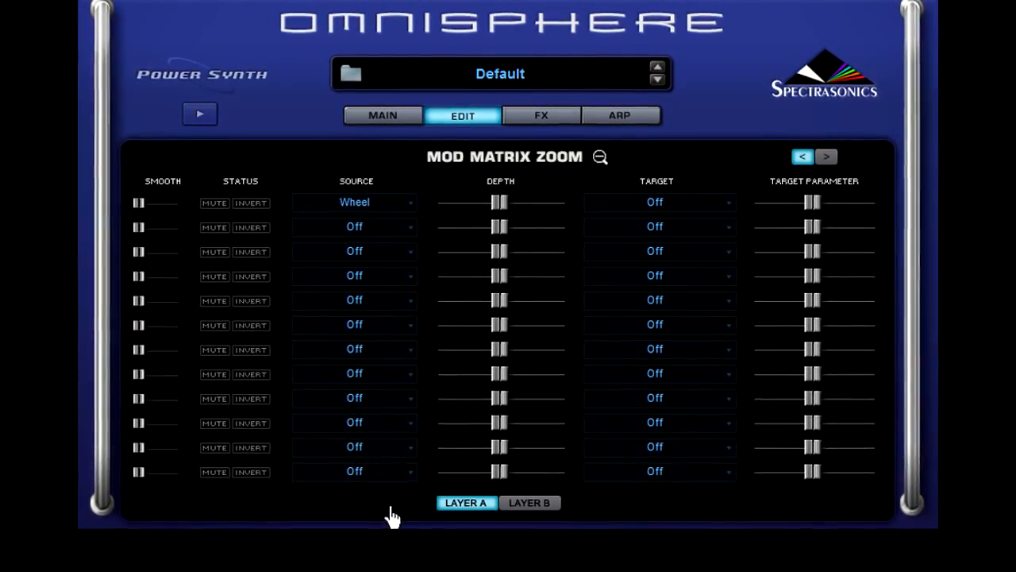
{"action": "left_click", "coordinate": [719, 205]}
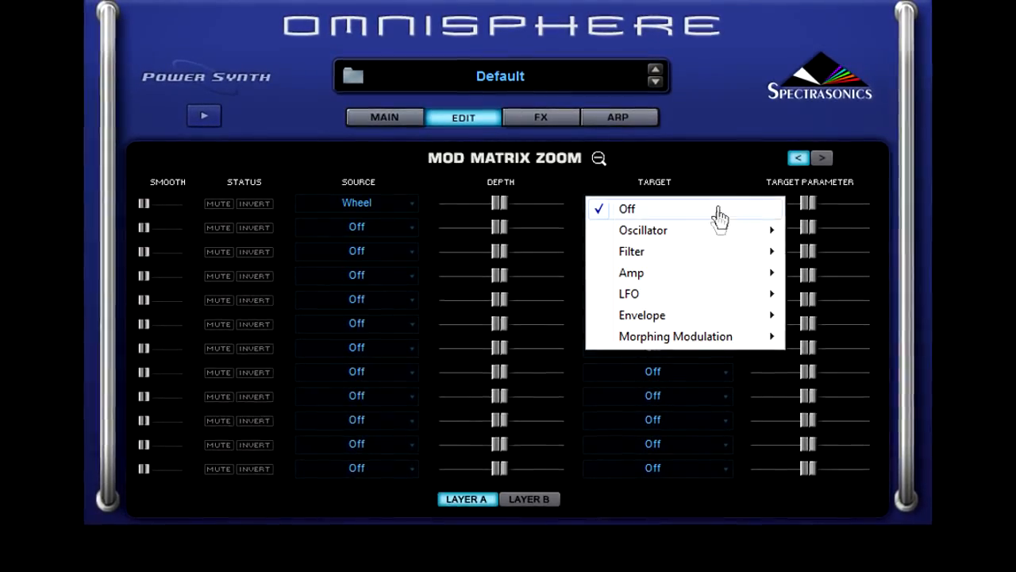
{"action": "mouse_move", "coordinate": [691, 230]}
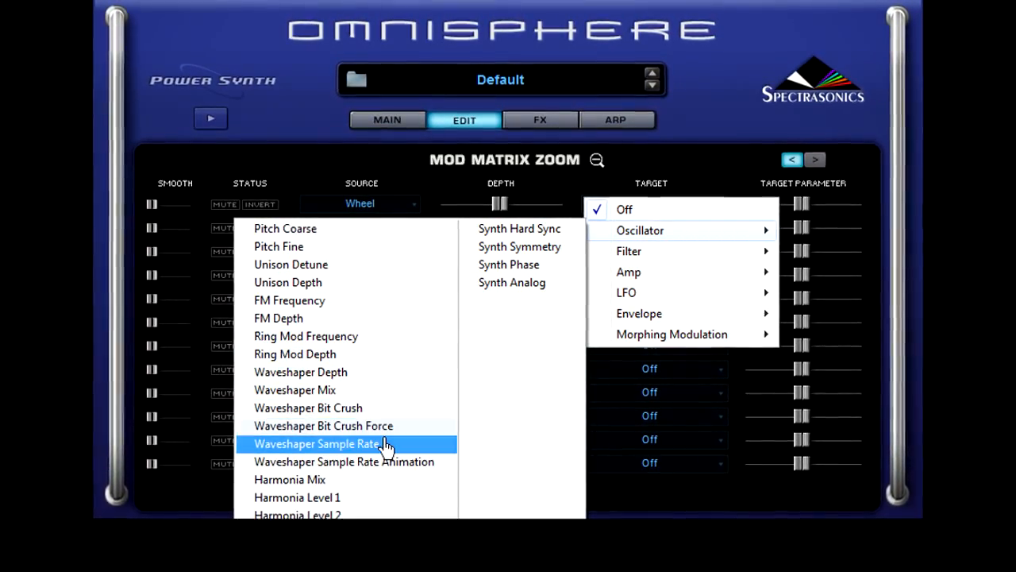
{"action": "left_click", "coordinate": [385, 442]}
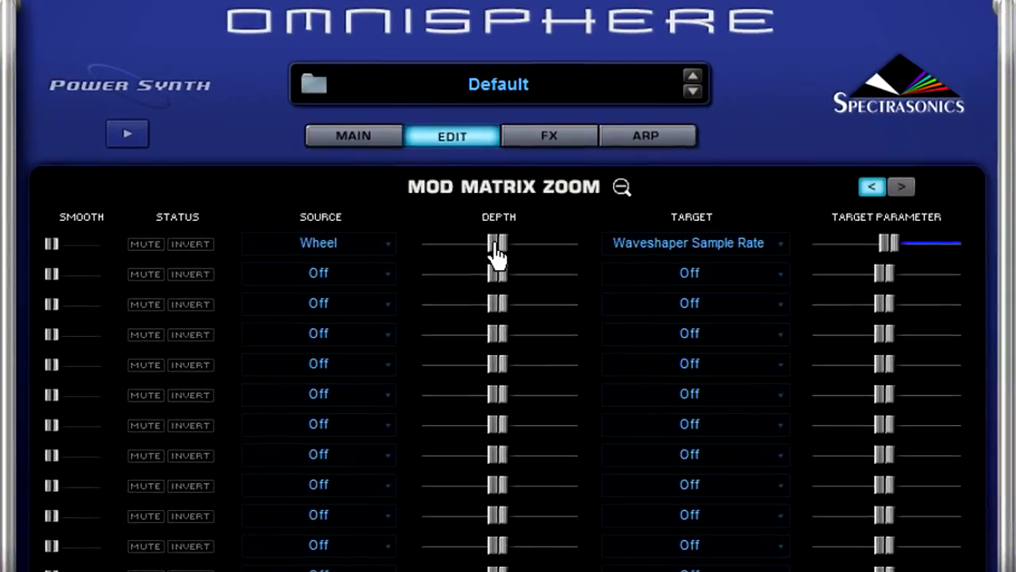
Reduce the depth of the Wheel modulation well below its midpoint and invert it
{"action": "left_click_drag", "start_coordinate": [491, 203], "coordinate": [488, 209]}
{"action": "left_click_drag", "start_coordinate": [481, 265], "coordinate": [439, 264]}
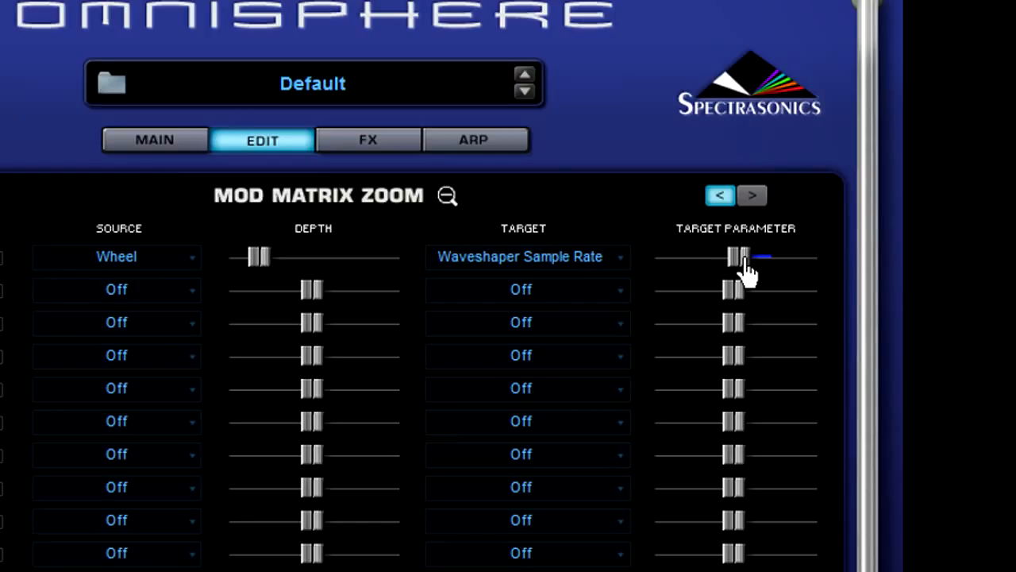
{"action": "left_click_drag", "start_coordinate": [746, 264], "coordinate": [748, 265]}
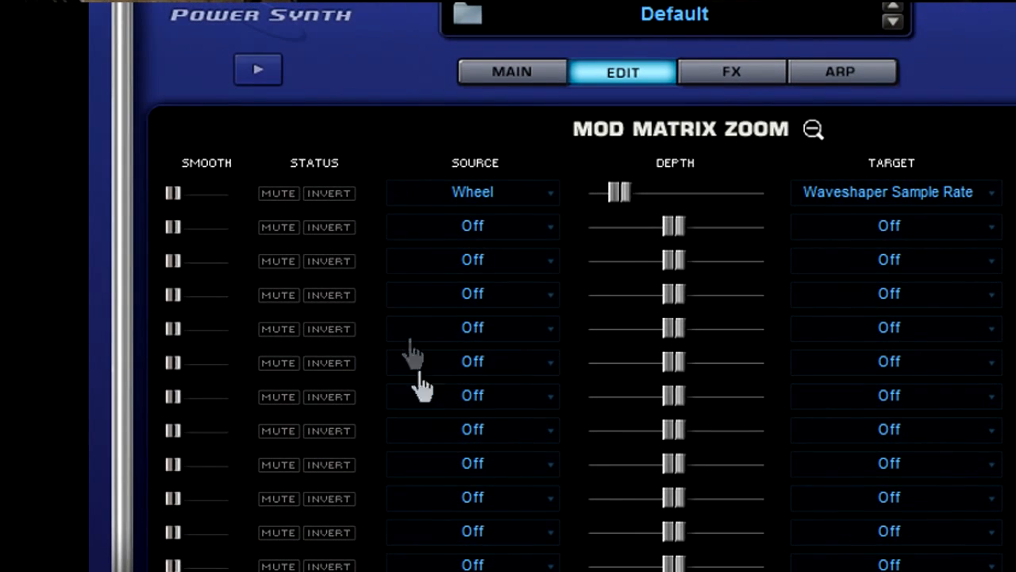
{"action": "left_click", "coordinate": [351, 199]}
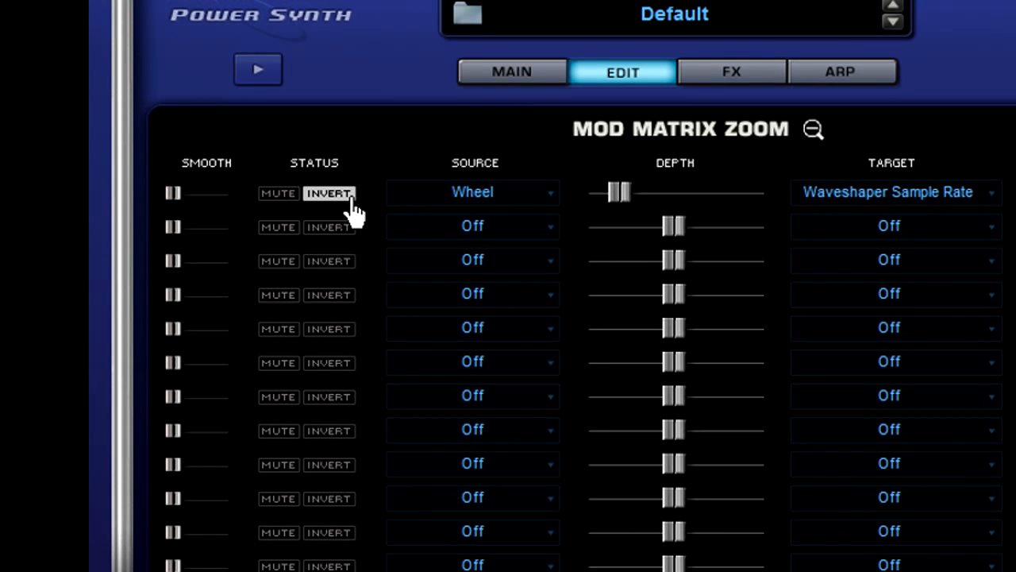